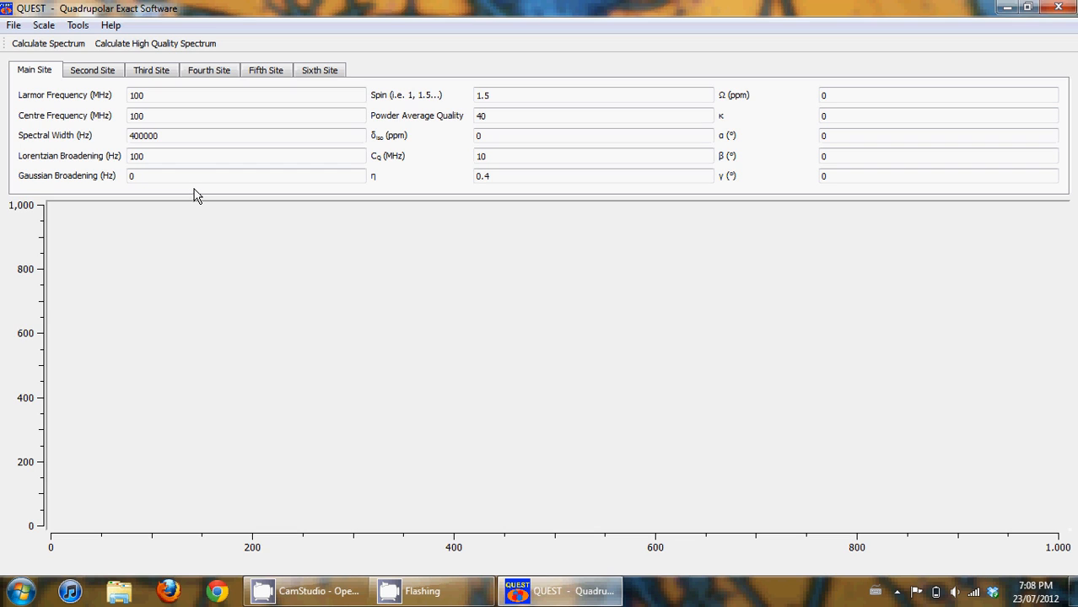
# - Set the main site's Larmor frequency to 0.01 MHz and its centre frequency to 5 MHz
pyautogui.doubleClick(155, 95)
pyautogui.write('0.01')
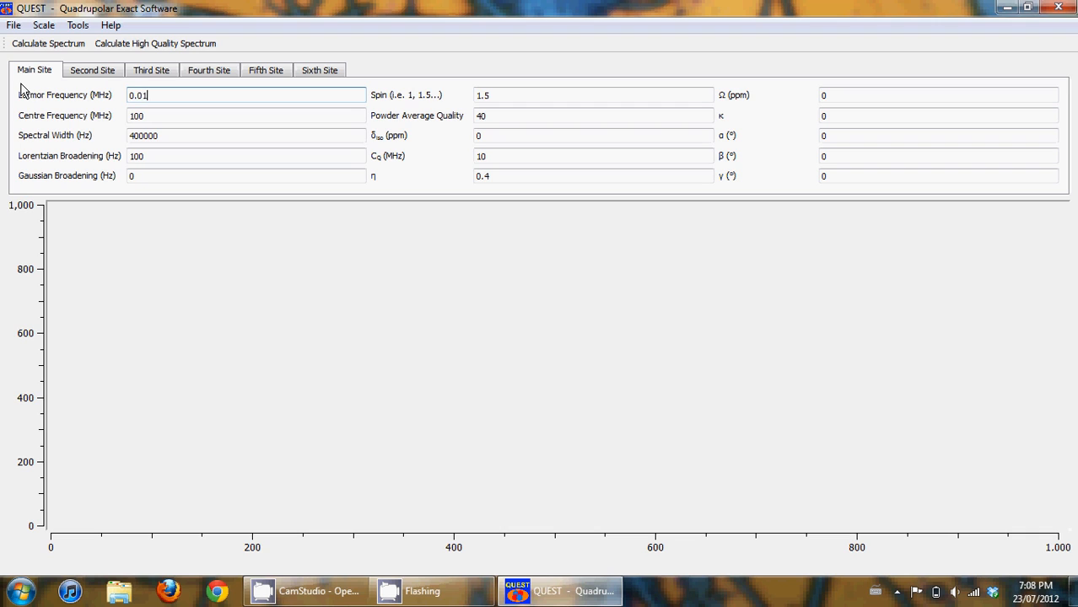
pyautogui.doubleClick(155, 115)
pyautogui.write('5')
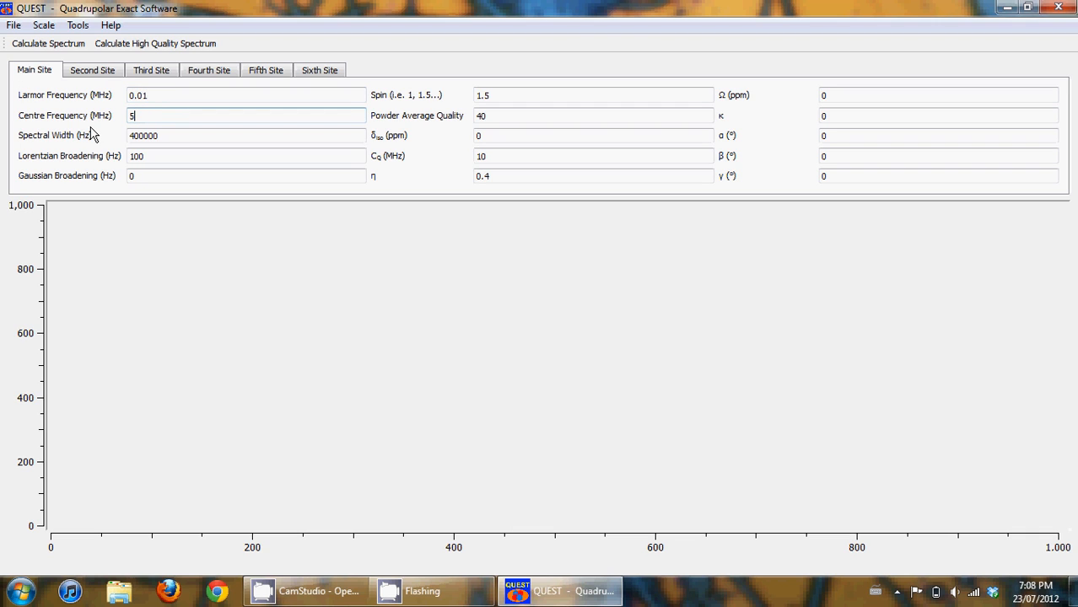
# - Set the asymmetry parameter η to 0 and calculate the spectrum
pyautogui.click(518, 175)
pyautogui.press('BackSpace')
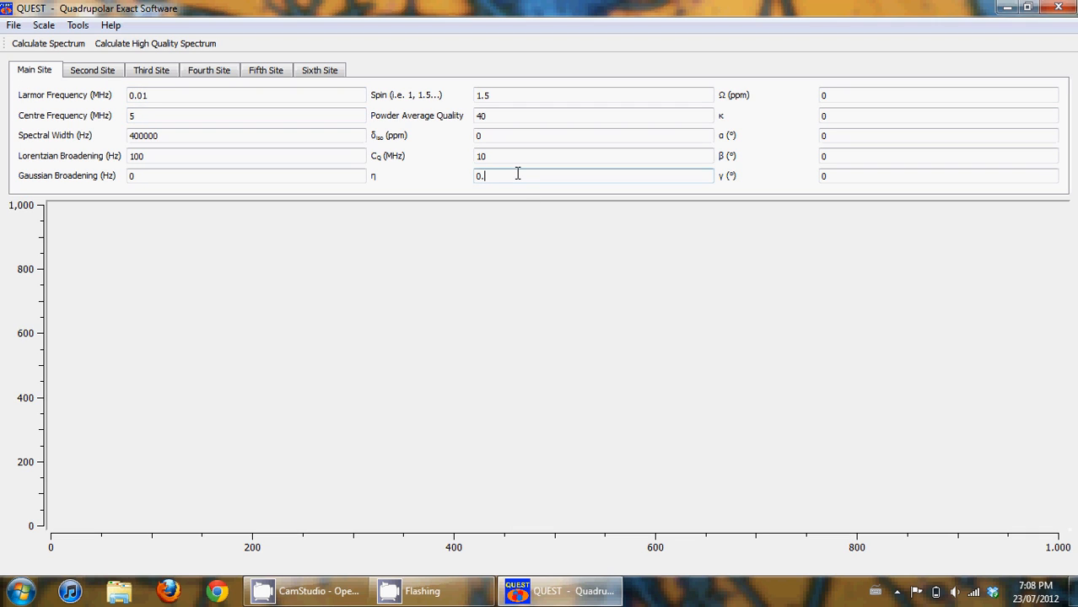
pyautogui.press('Return')
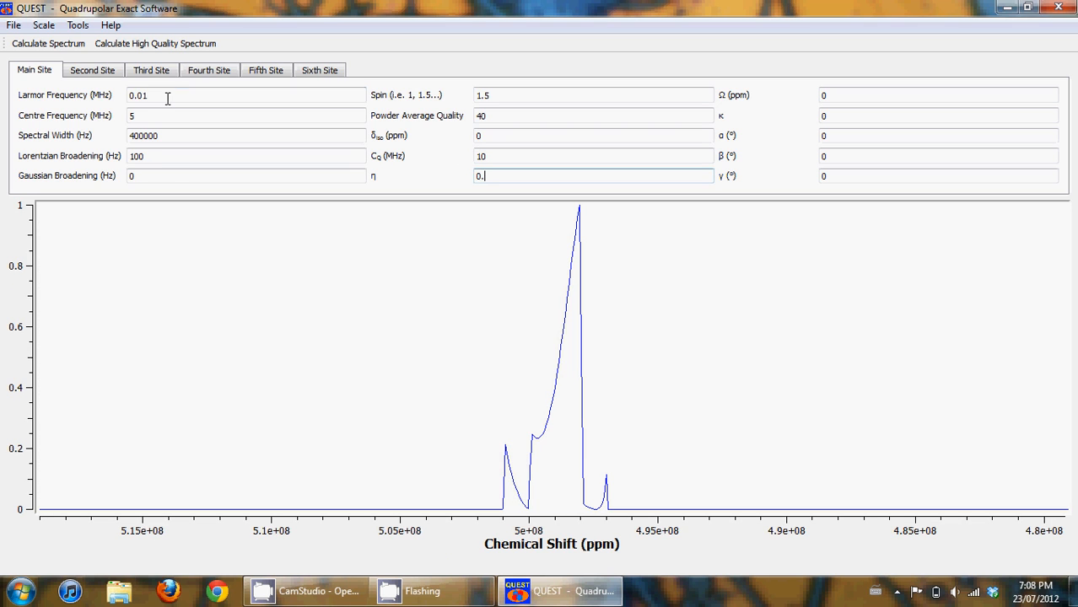
# - Reduce the spectral width to 100000 Hz and recalculate the spectrum
pyautogui.click(157, 132)
pyautogui.press('BackSpace')
pyautogui.write('1')
pyautogui.press('Return')
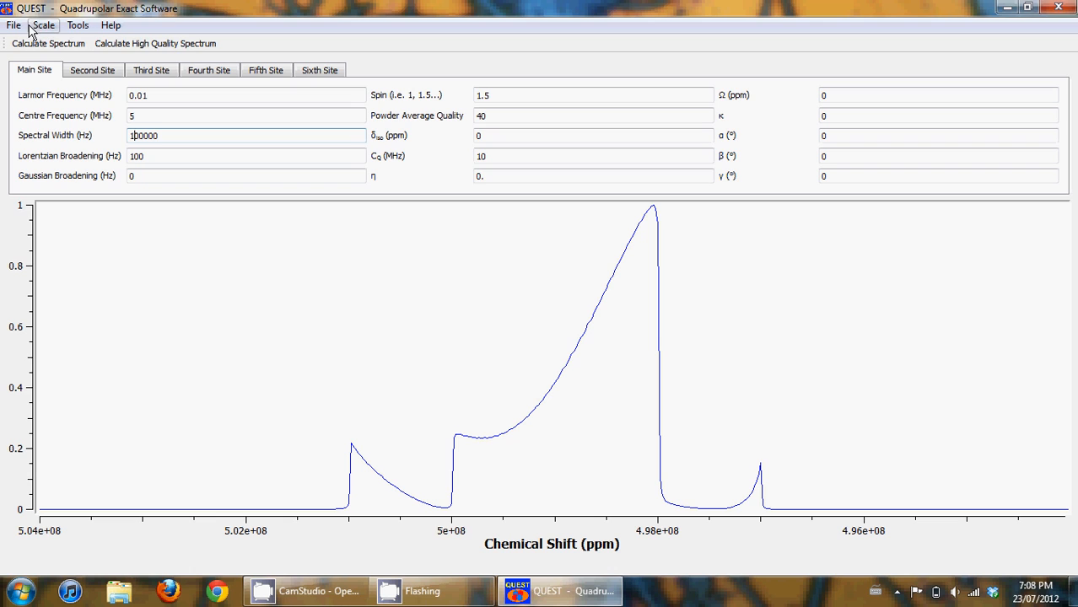
# - Change the coil angle to 0 degrees, and recalculate the spectrum with η set to 0.1
pyautogui.click(79, 27)
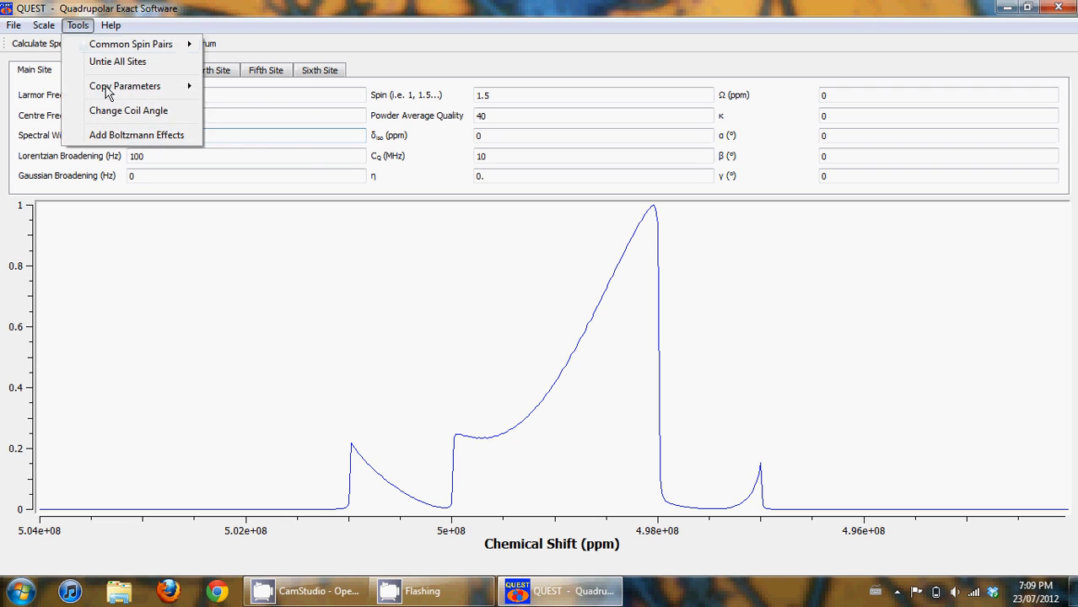
pyautogui.click(128, 112)
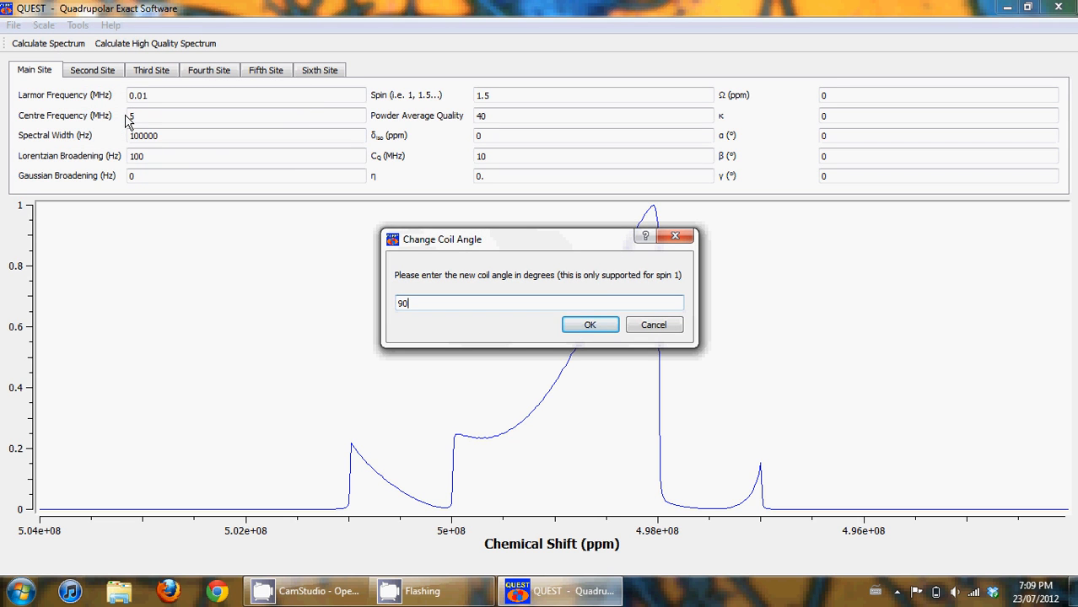
pyautogui.press('BackSpace')
pyautogui.press('BackSpace')
pyautogui.write('0')
pyautogui.click(611, 328)
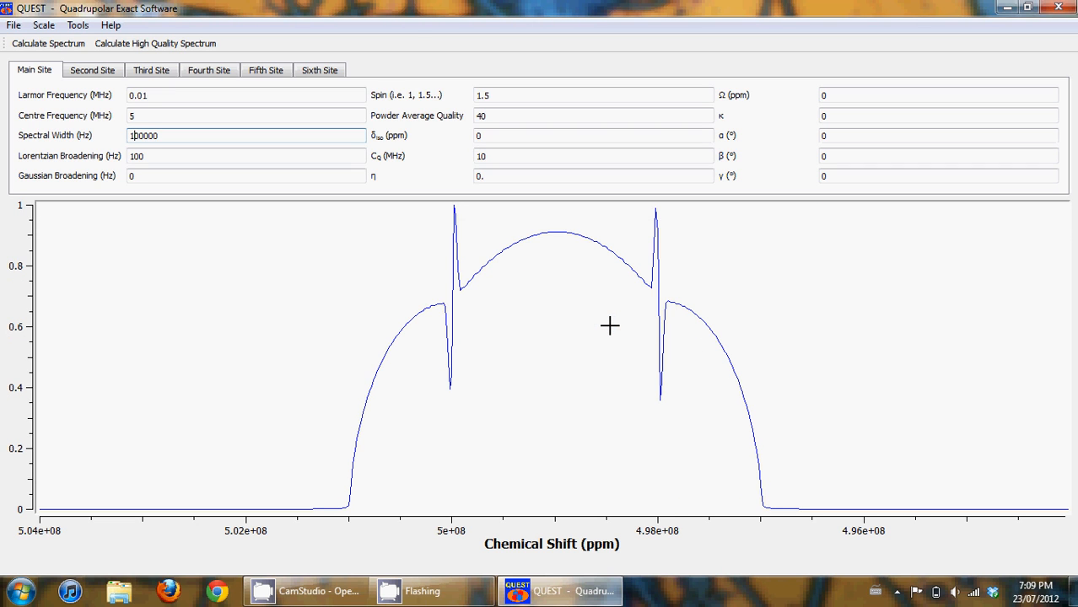
pyautogui.click(521, 177)
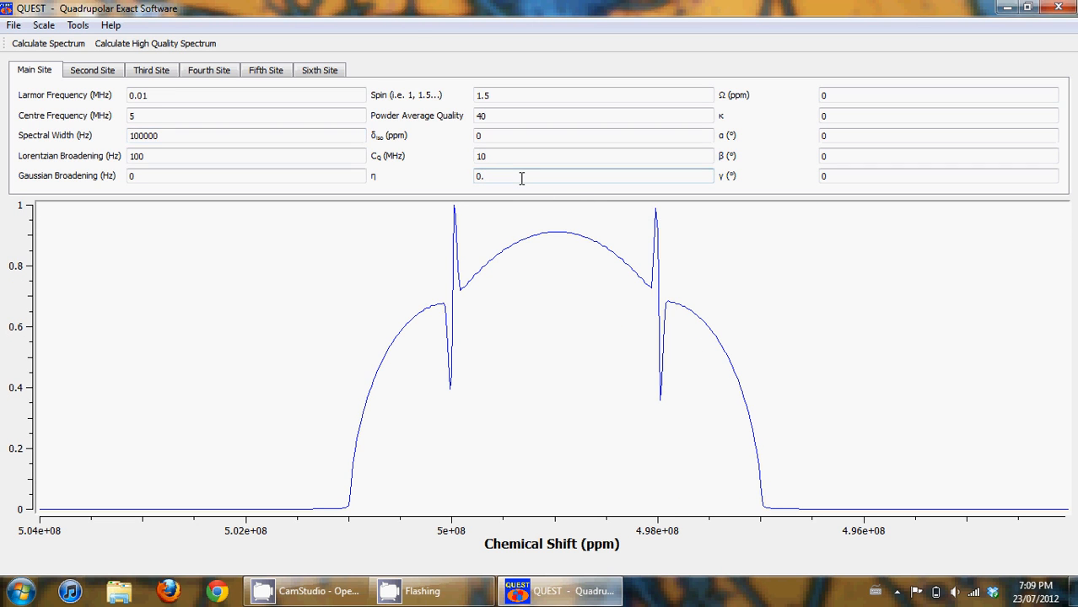
pyautogui.write('1')
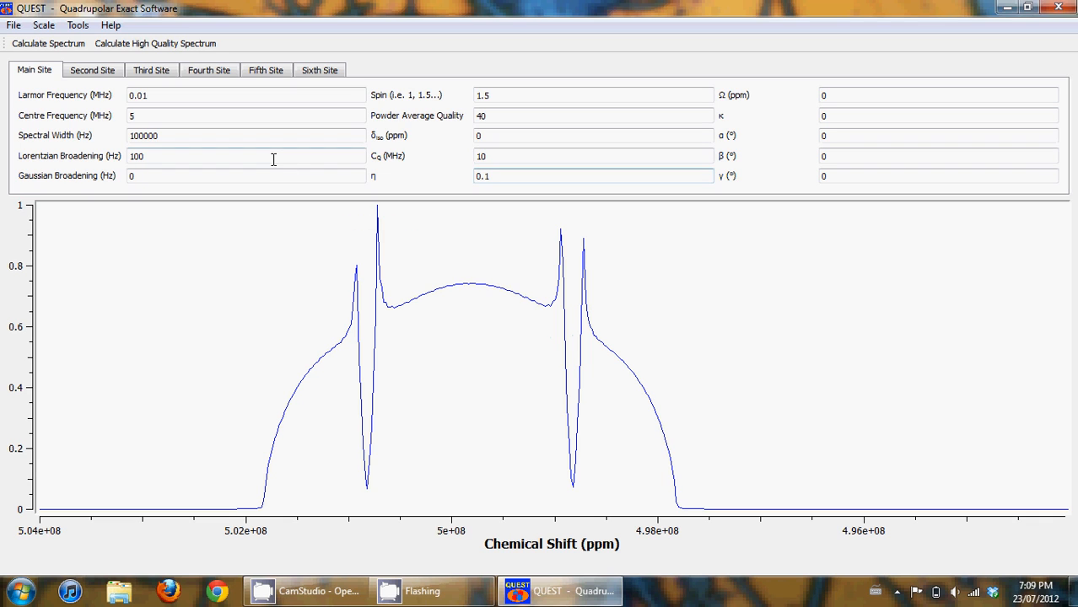
# - Switch the spectrum's horizontal scale to frequency, back to chemical shifts, and to frequency again
pyautogui.click(44, 25)
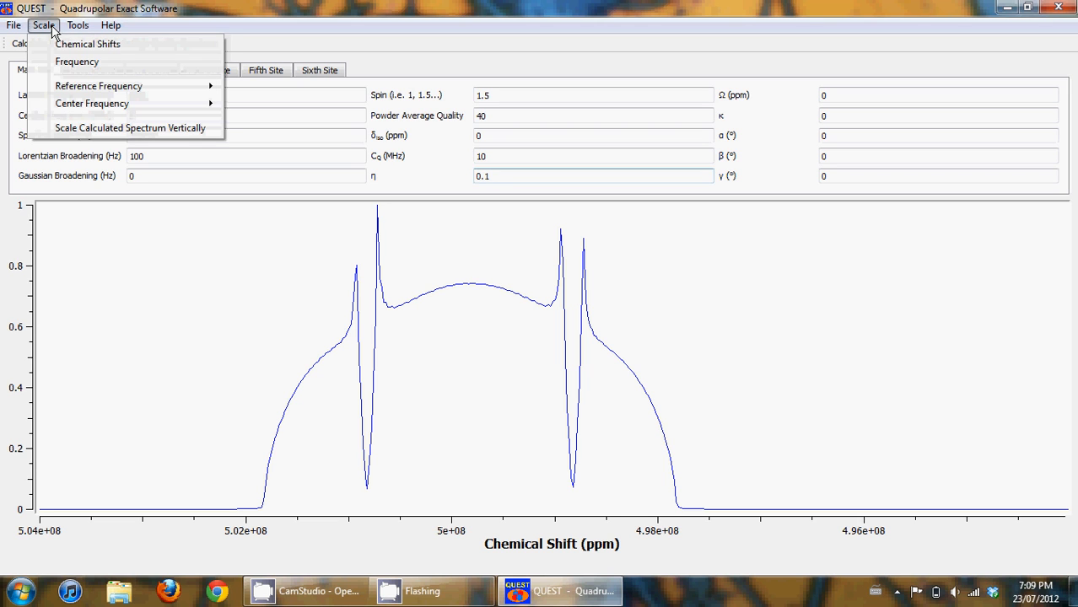
pyautogui.click(111, 59)
pyautogui.click(78, 25)
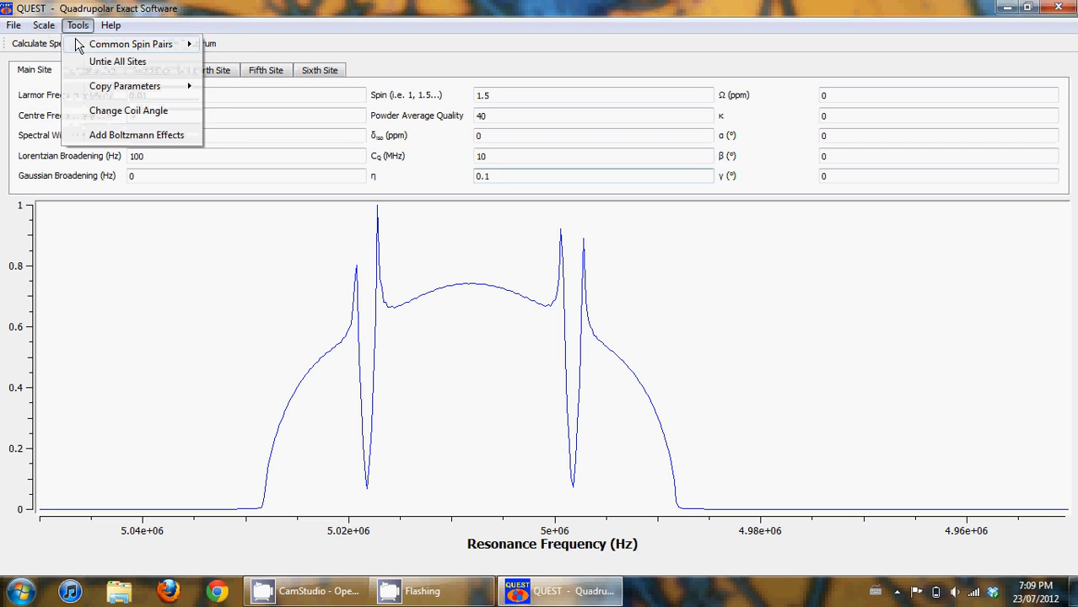
pyautogui.click(54, 42)
pyautogui.click(44, 26)
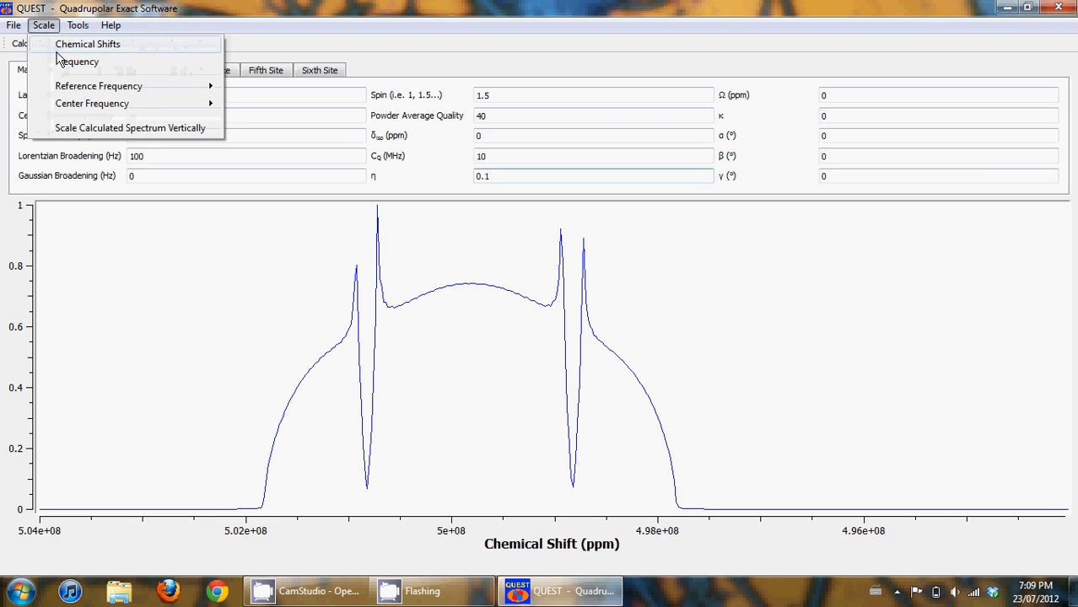
pyautogui.click(61, 63)
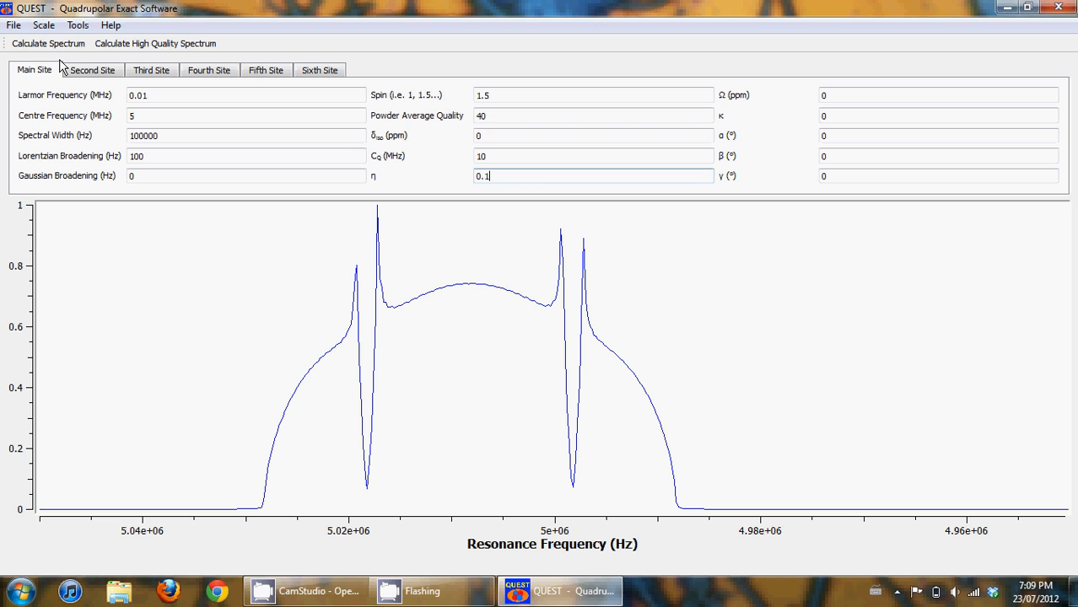
# - Open the experimental spectrum file 1r from the 999 processed-data folder
pyautogui.click(13, 25)
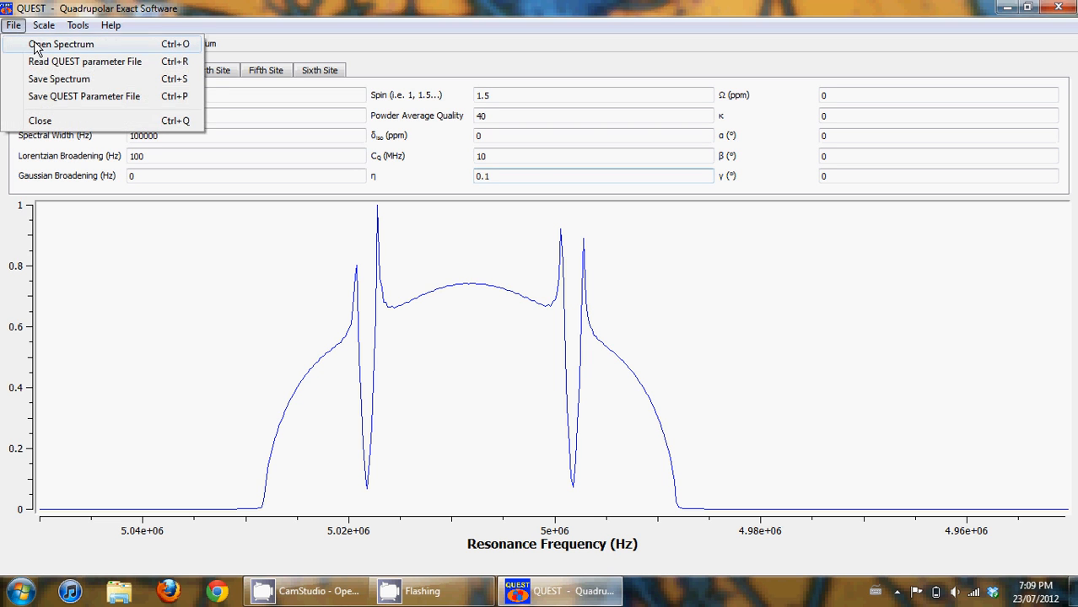
pyautogui.click(36, 47)
pyautogui.doubleClick(187, 136)
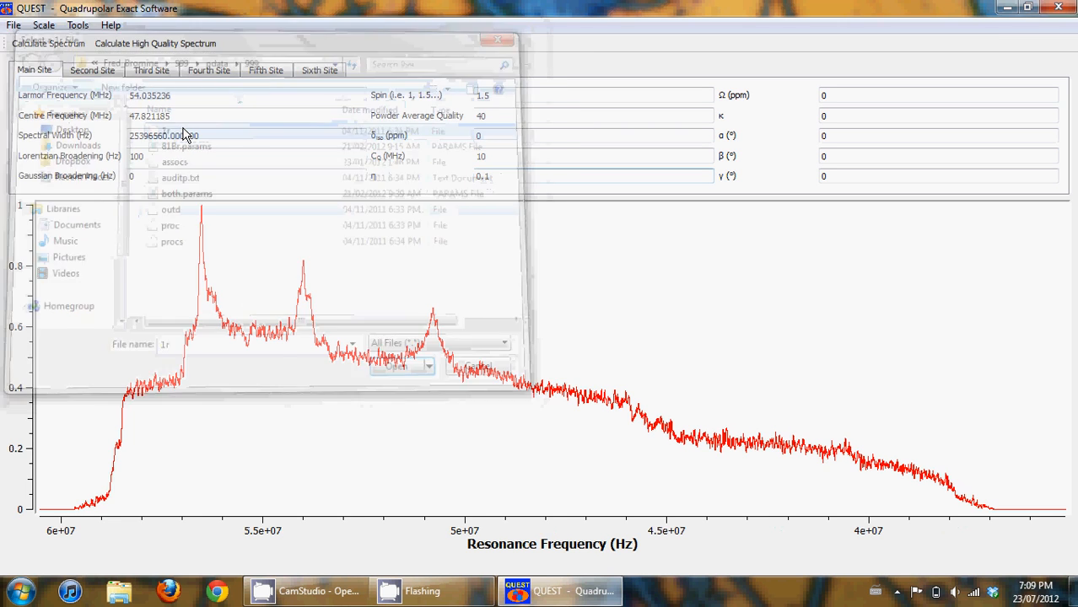
# - Read the QUEST parameter file both.params for the experimental spectrum
pyautogui.click(13, 25)
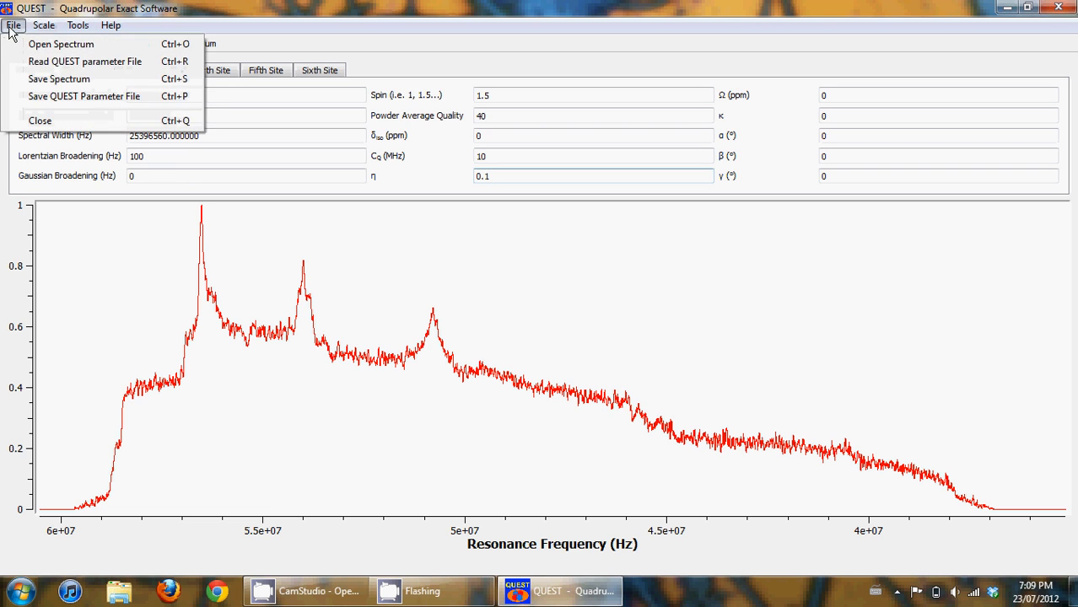
pyautogui.click(46, 70)
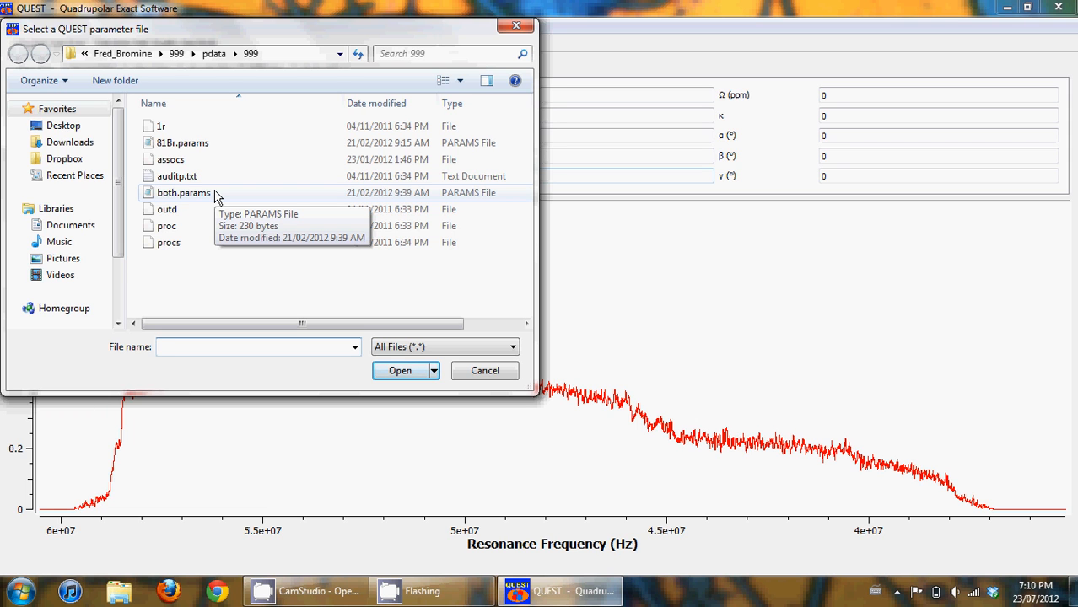
pyautogui.doubleClick(214, 195)
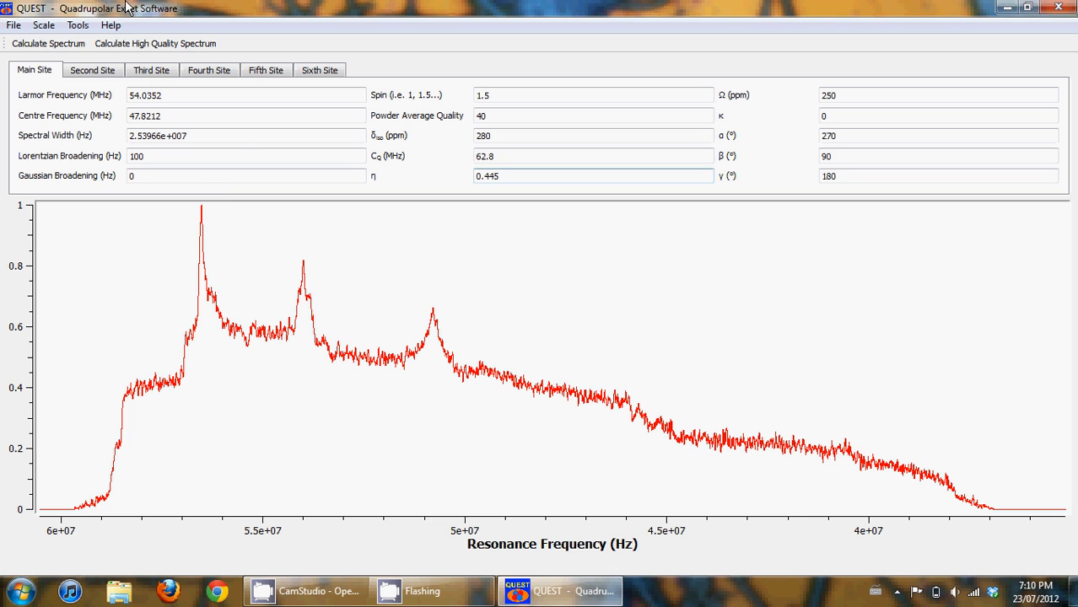
# - Apply the coil angle setting and calculate the simulated spectrum over the experimental one
pyautogui.click(78, 25)
pyautogui.click(166, 143)
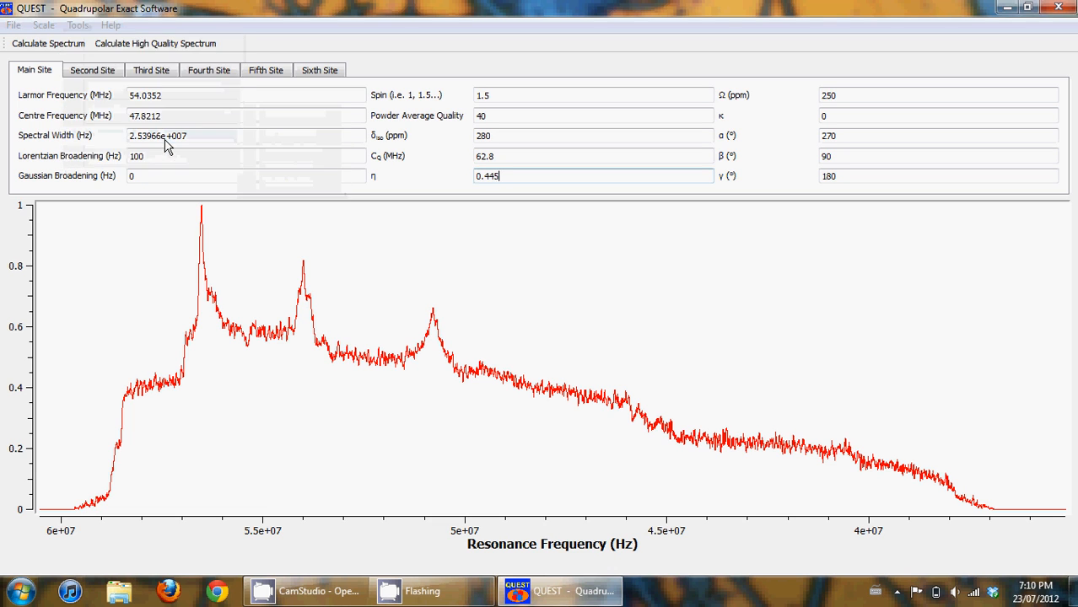
pyautogui.press('Return')
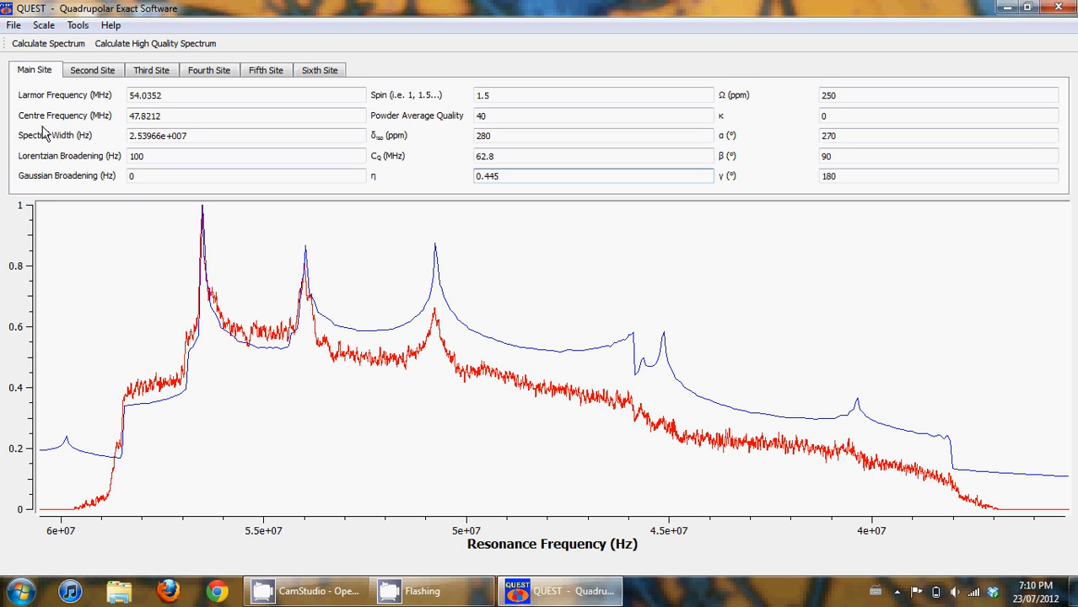
# - Add Boltzmann effects to the simulation and recalculate the spectrum
pyautogui.click(77, 26)
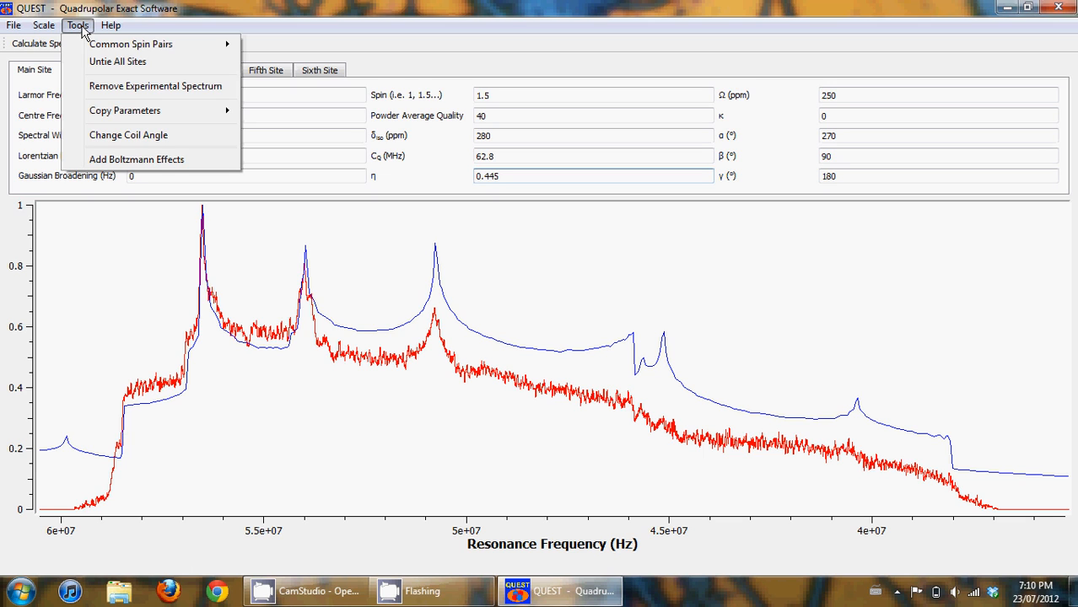
pyautogui.click(145, 161)
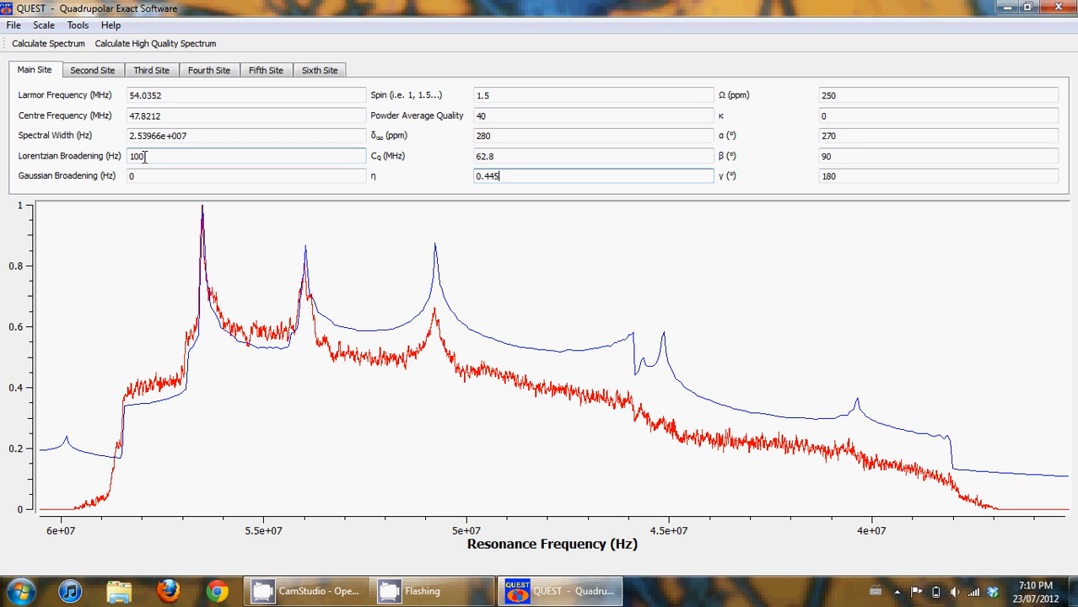
pyautogui.press('Return')
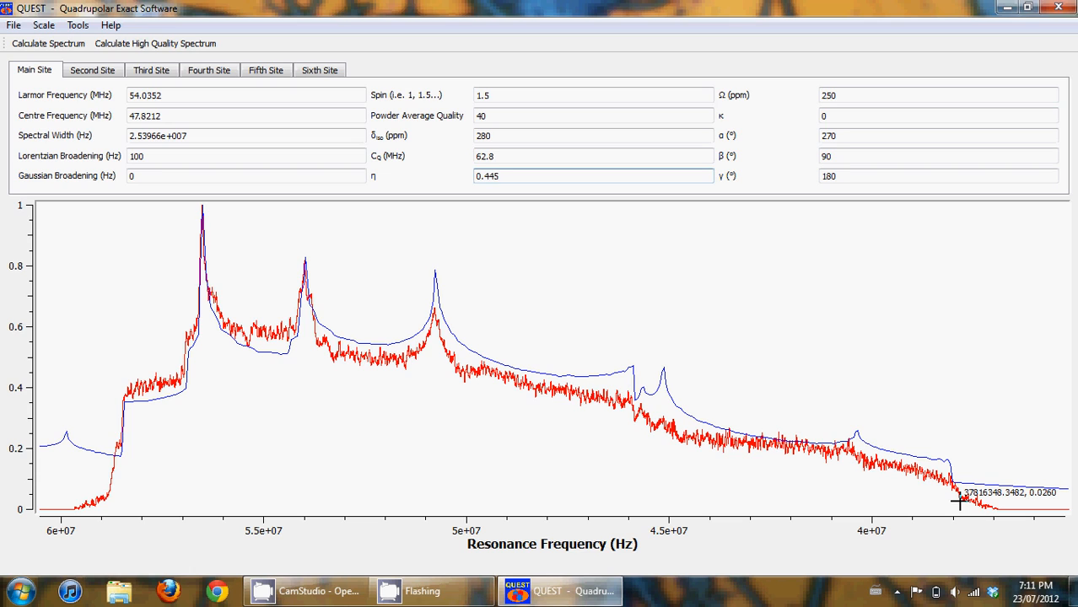
# - Close QUEST, relaunch it from the desktop and maximize its window
pyautogui.click(1058, 8)
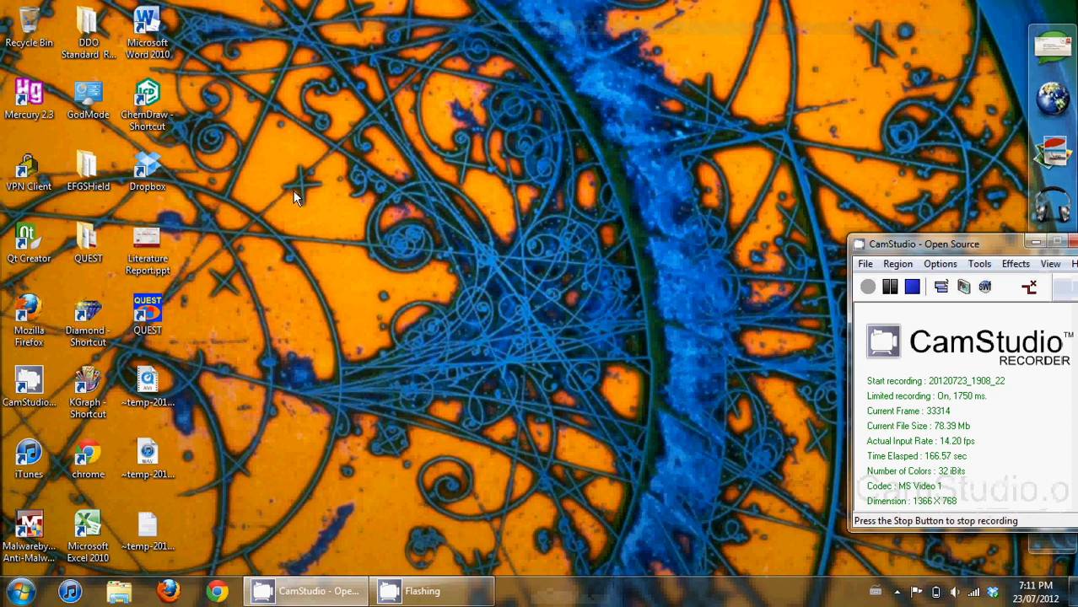
pyautogui.doubleClick(145, 323)
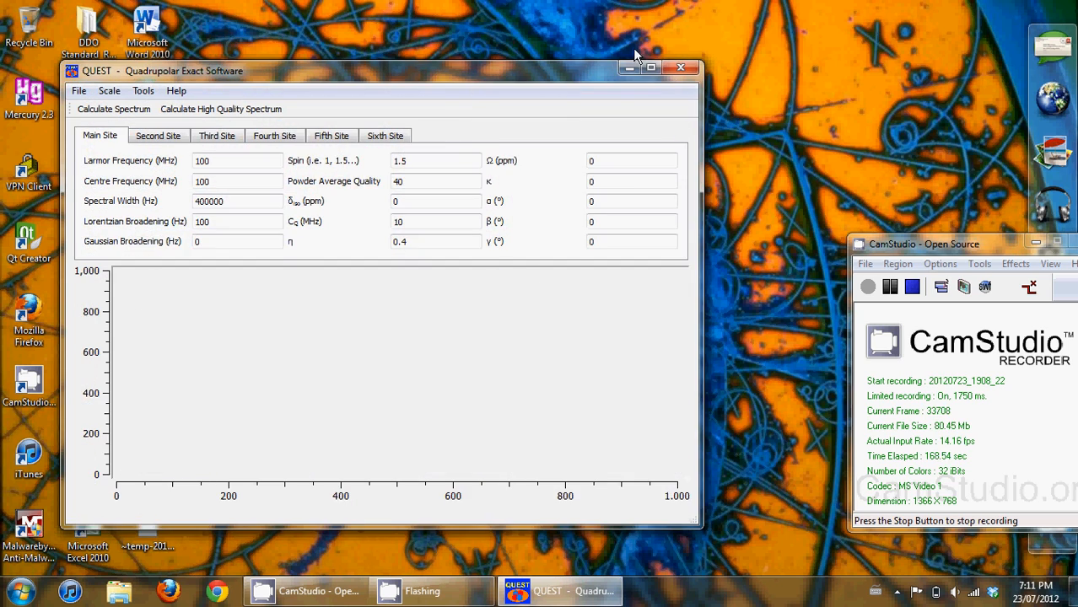
pyautogui.doubleClick(649, 71)
# - Set the spin to 3 and the spectral width to 4000000 Hz, and calculate the spectrum
pyautogui.moveTo(530, 96); pyautogui.dragTo(271, 91)
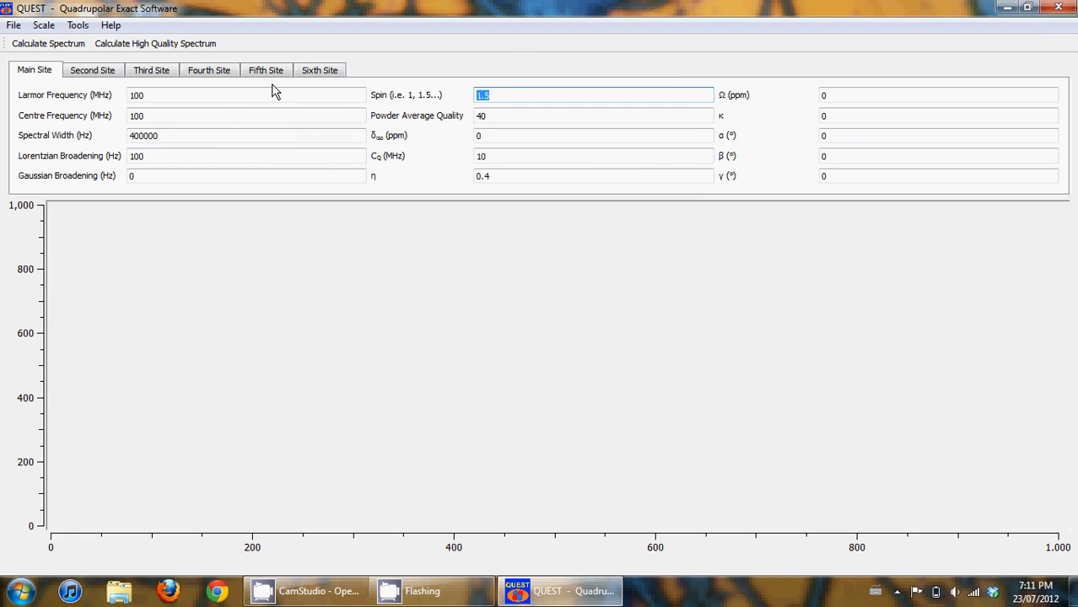
pyautogui.write('3')
pyautogui.click(200, 139)
pyautogui.write('0')
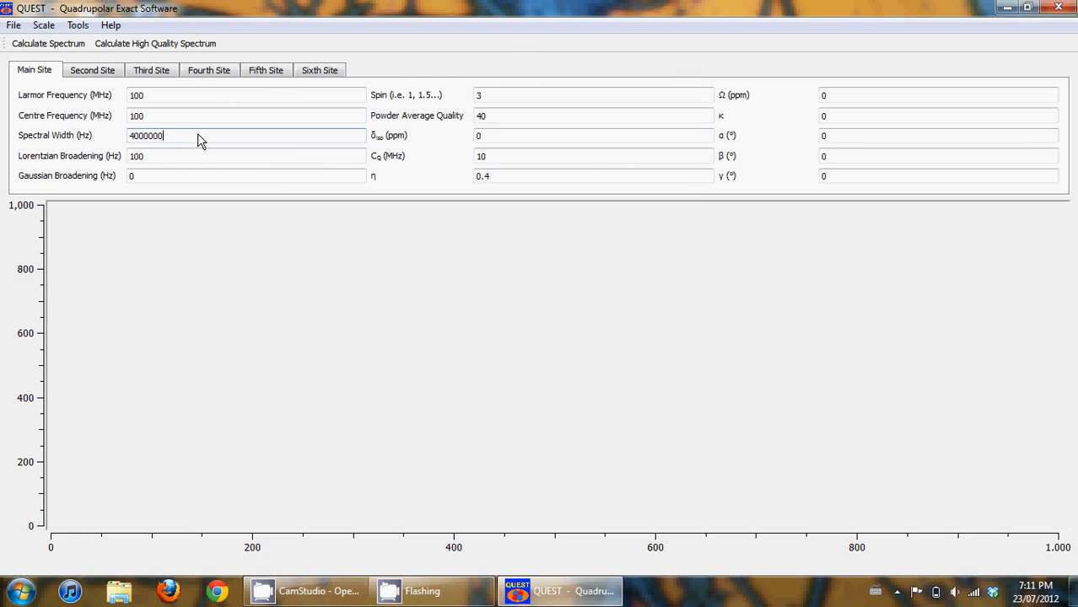
pyautogui.press('Return')
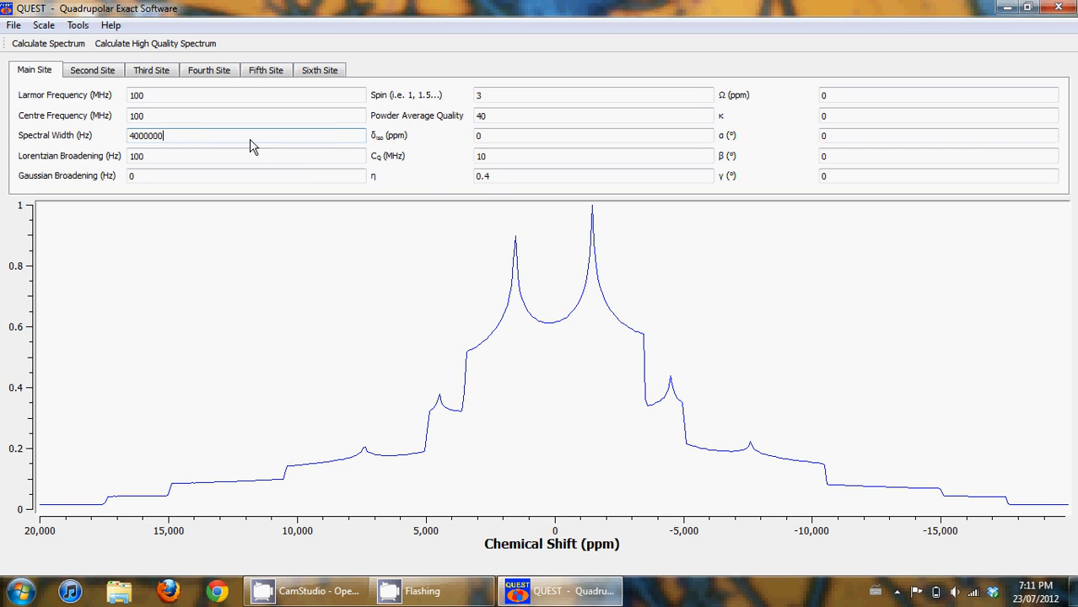
# - Recalculate the spin-3 spectrum with η at 0.1, and again with η at 0
pyautogui.click(499, 179)
pyautogui.press('Return')
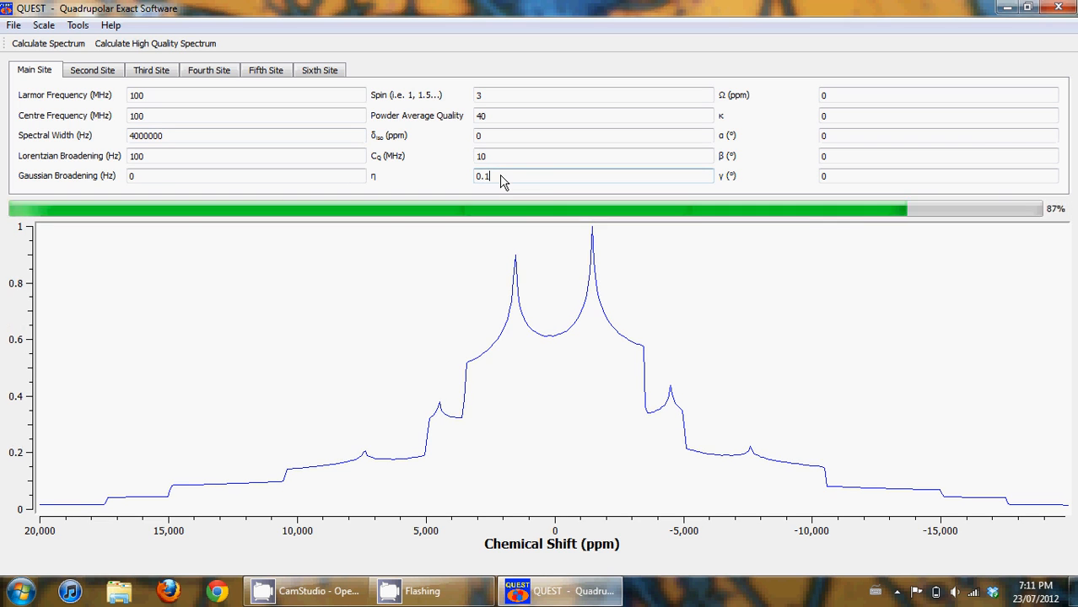
pyautogui.press('BackSpace')
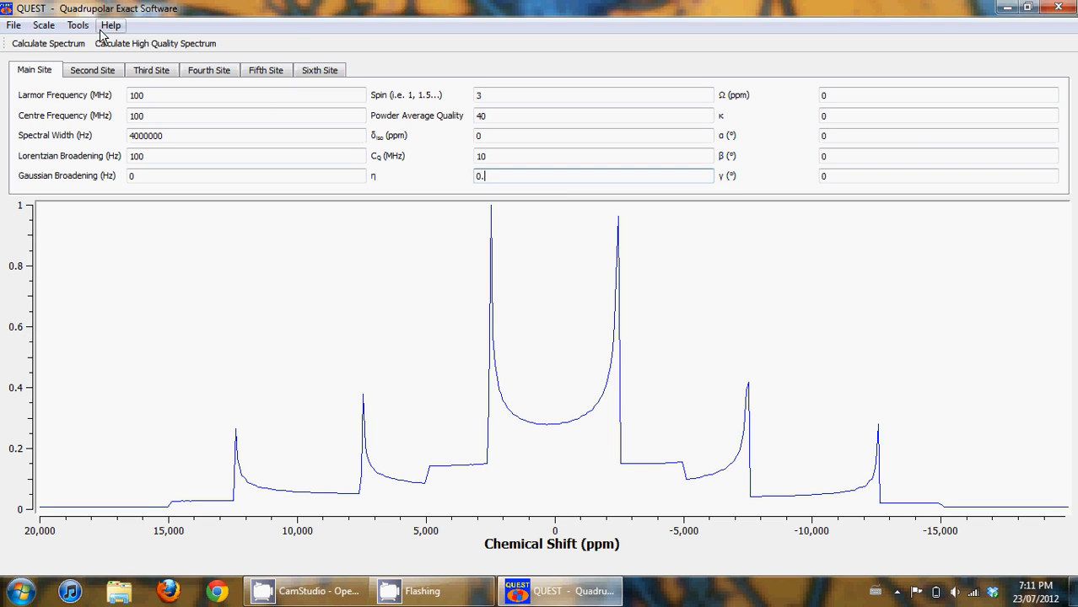
# - Calculate the spectrum for spin 1.5 and widen the spectral width to 10000000 Hz
pyautogui.doubleClick(529, 98)
pyautogui.write('1.5')
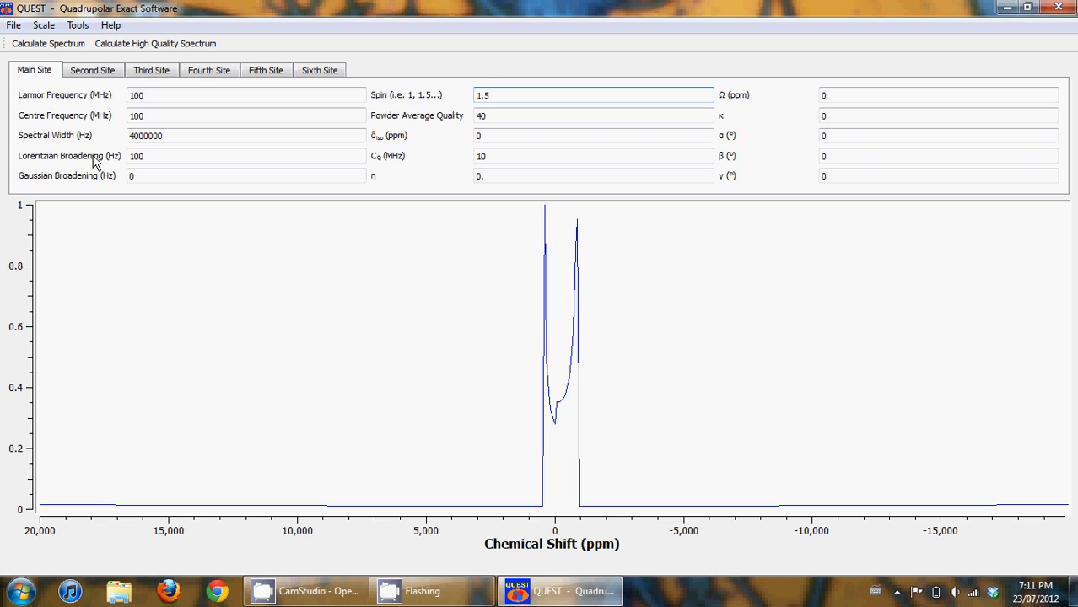
pyautogui.click(133, 137)
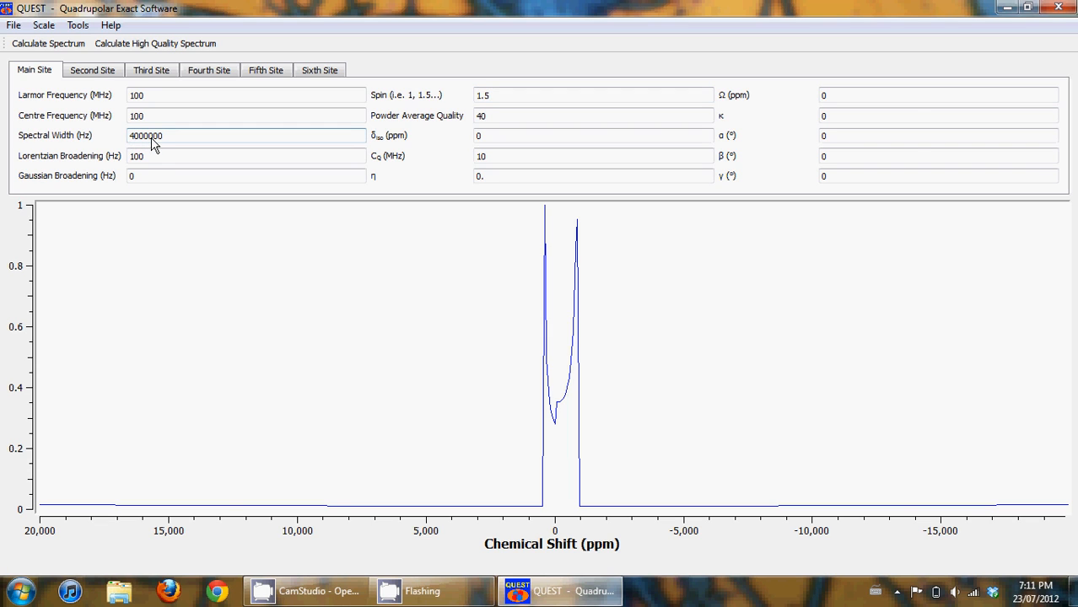
pyautogui.press('BackSpace')
pyautogui.write('10')
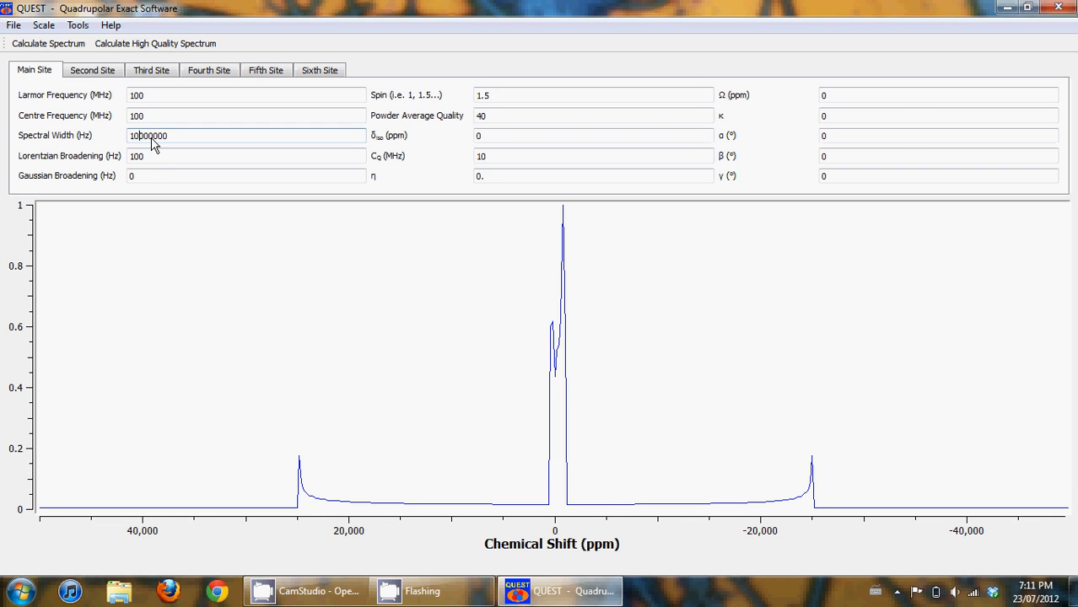
# - Set η to 0.4 and recalculate the spin-1.5 spectrum
pyautogui.click(501, 179)
pyautogui.write('4')
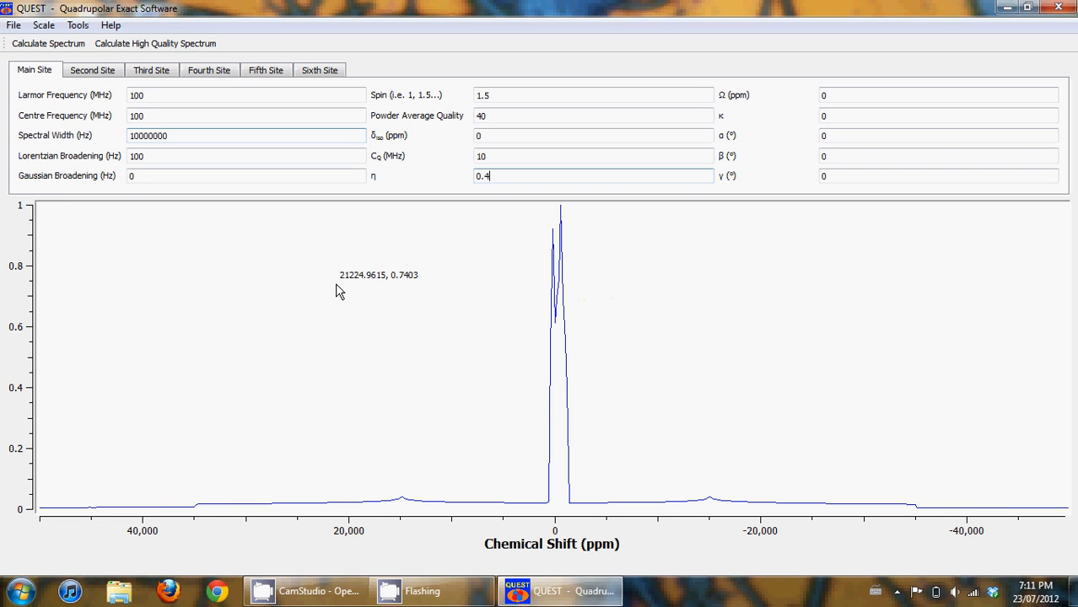
# - Scale the calculated spin-1.5 spectrum vertically by a factor of 10
pyautogui.click(44, 26)
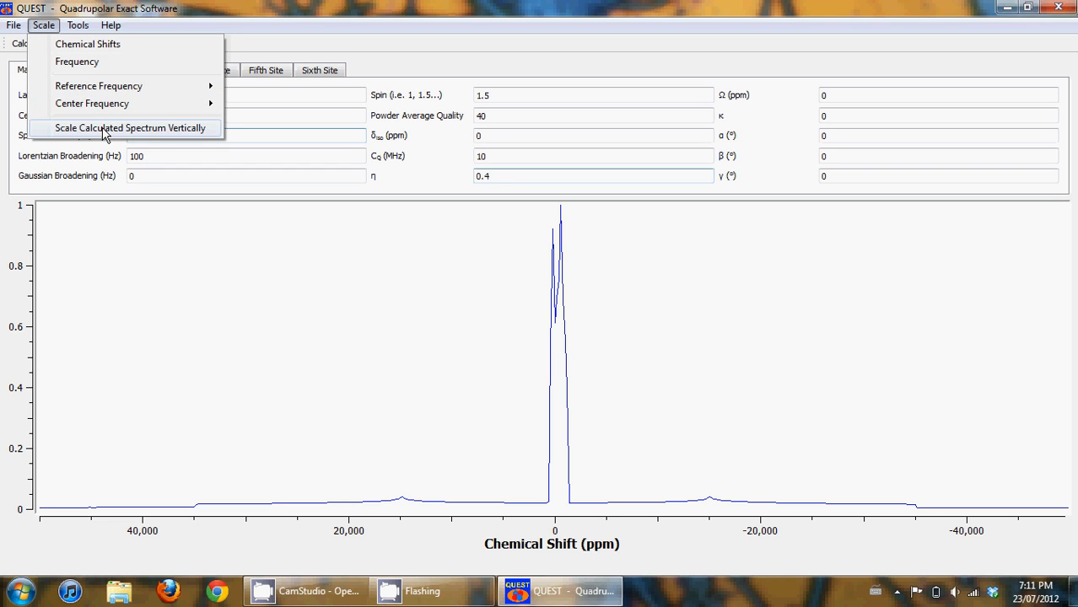
pyautogui.click(105, 135)
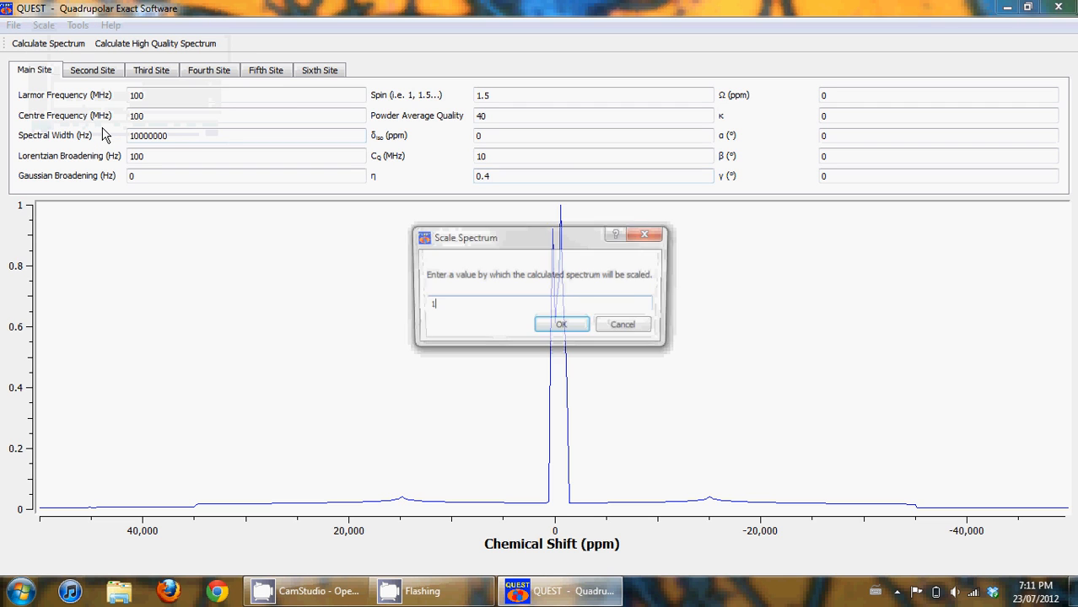
pyautogui.write('10')
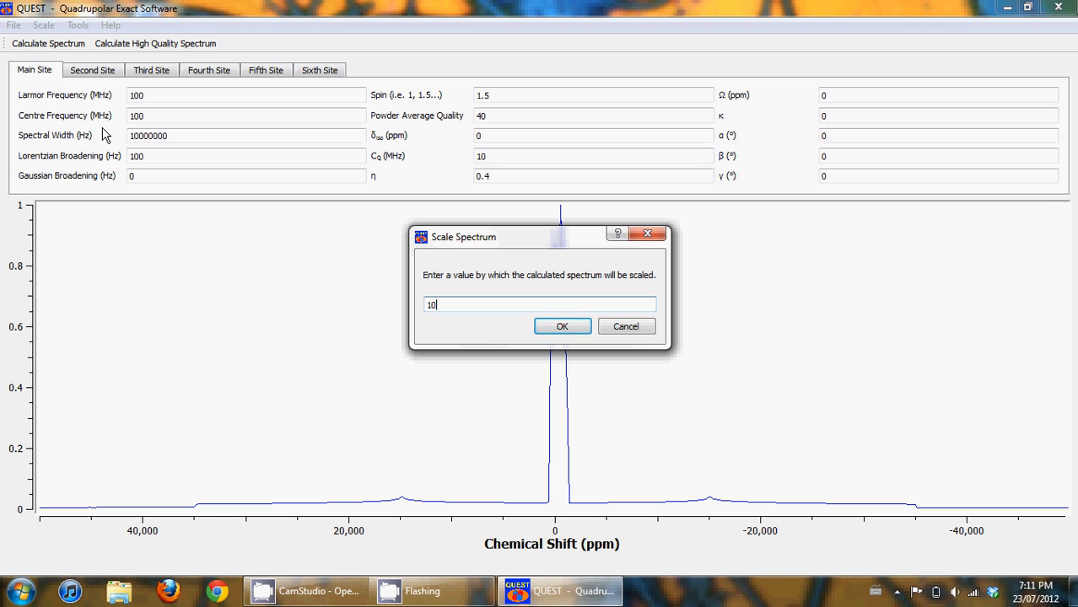
pyautogui.press('Return')
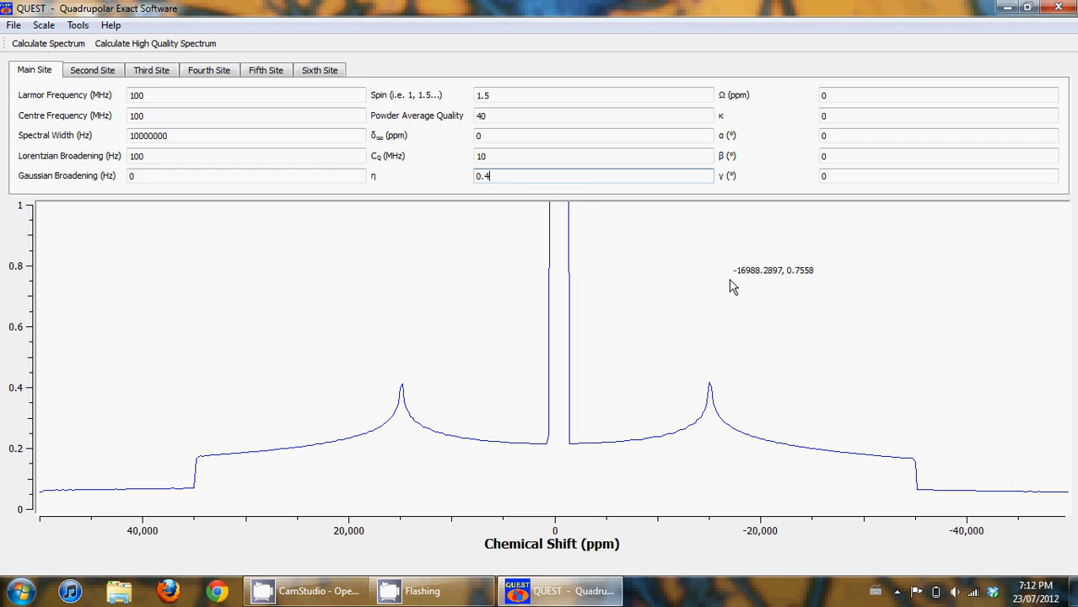
# - Return the calculated spectrum to its original, unmagnified vertical scale
pyautogui.click(43, 26)
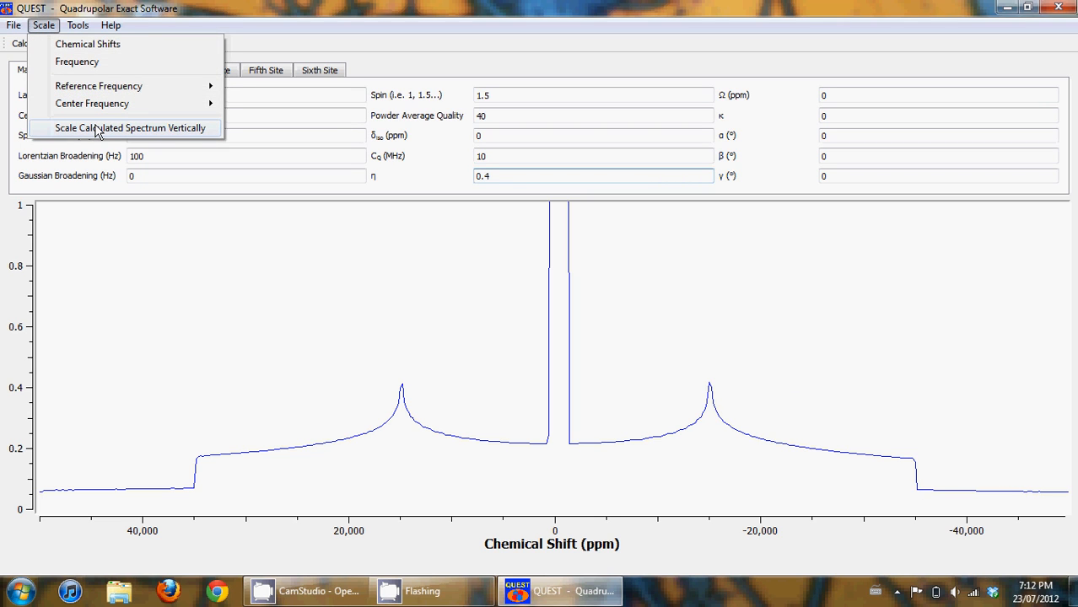
pyautogui.click(97, 132)
pyautogui.press('Return')
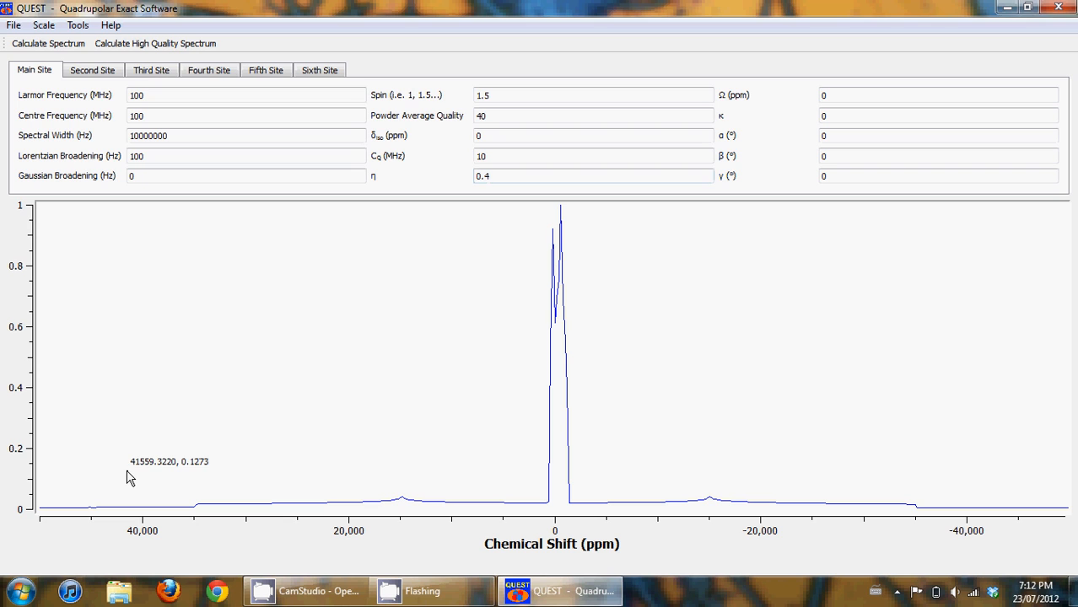
# - Zoom in twice on the low-intensity satellite transitions near the baseline and restore the full spectrum view
pyautogui.moveTo(127, 472); pyautogui.dragTo(994, 518)
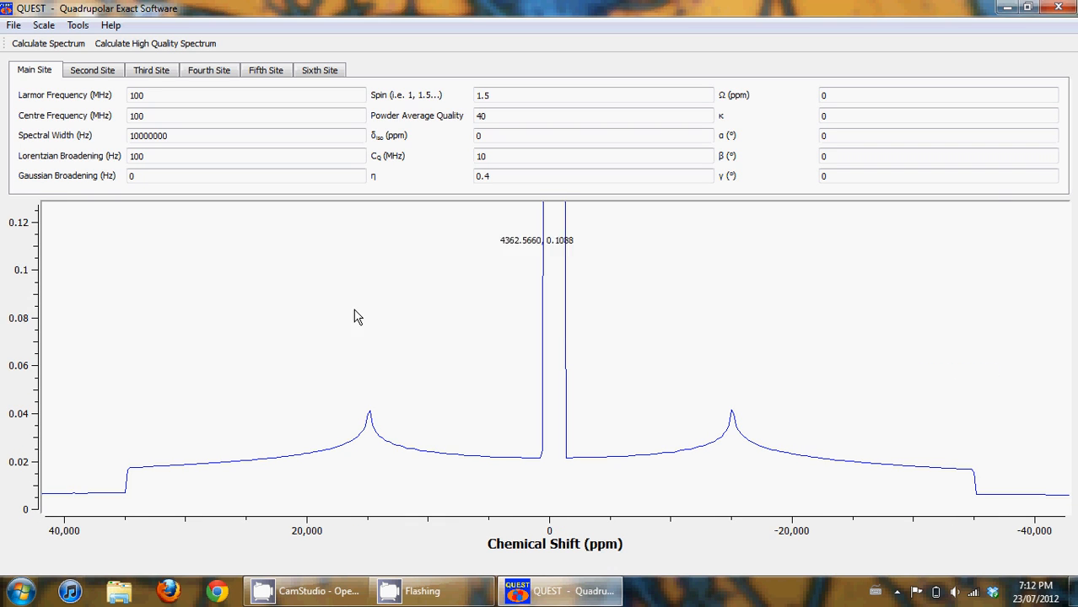
pyautogui.moveTo(87, 396); pyautogui.dragTo(1029, 510)
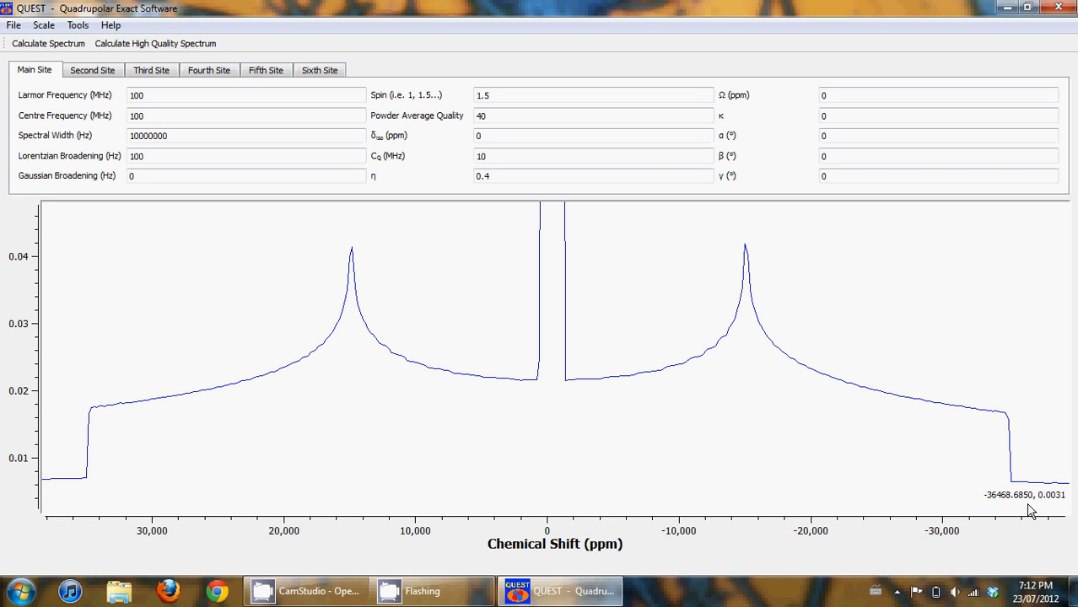
pyautogui.rightClick(1029, 511)
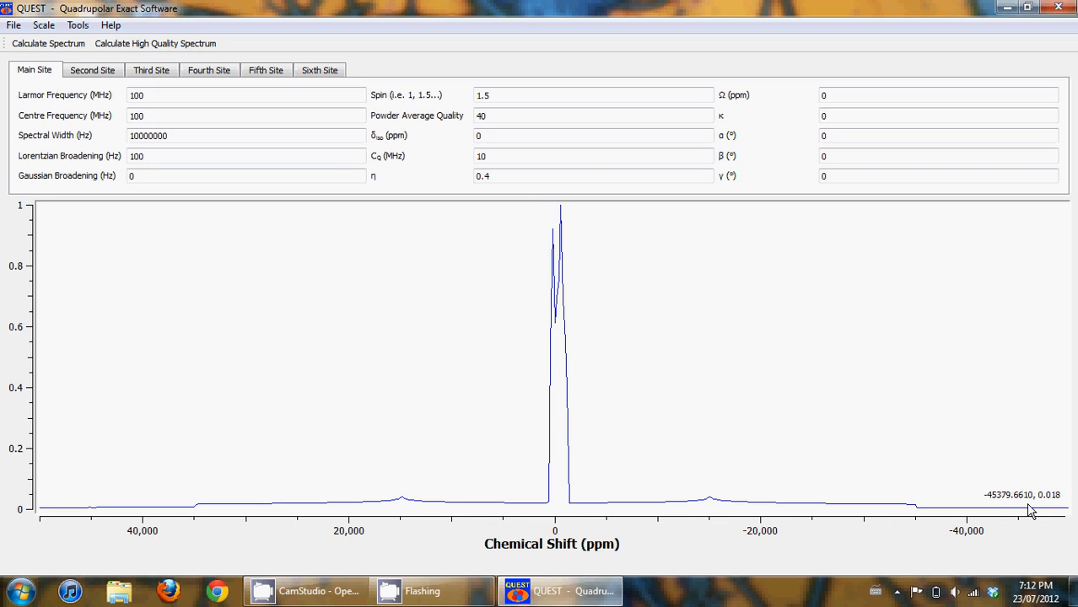